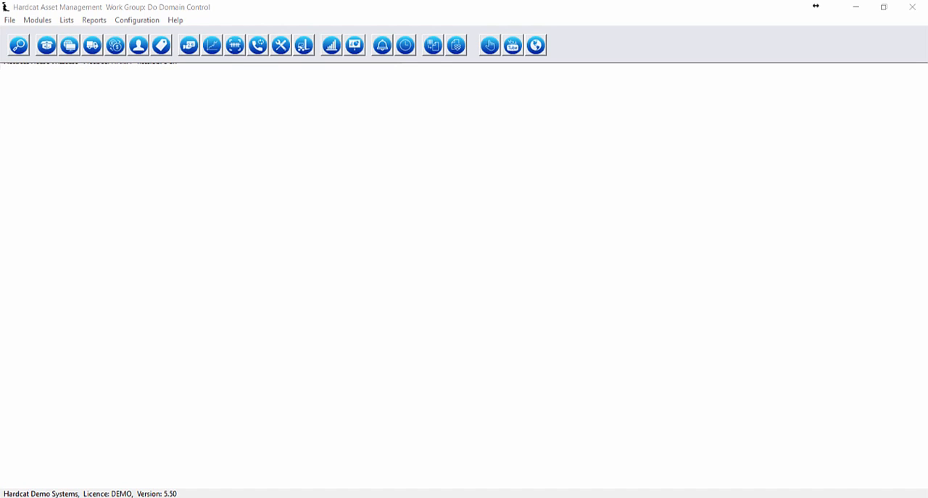
Open the purchasing budgets and view the 2016/2017 budget amounts for the Cleaning item under the Administration cost centre.
{"action": "left_click", "coordinate": [37, 20]}
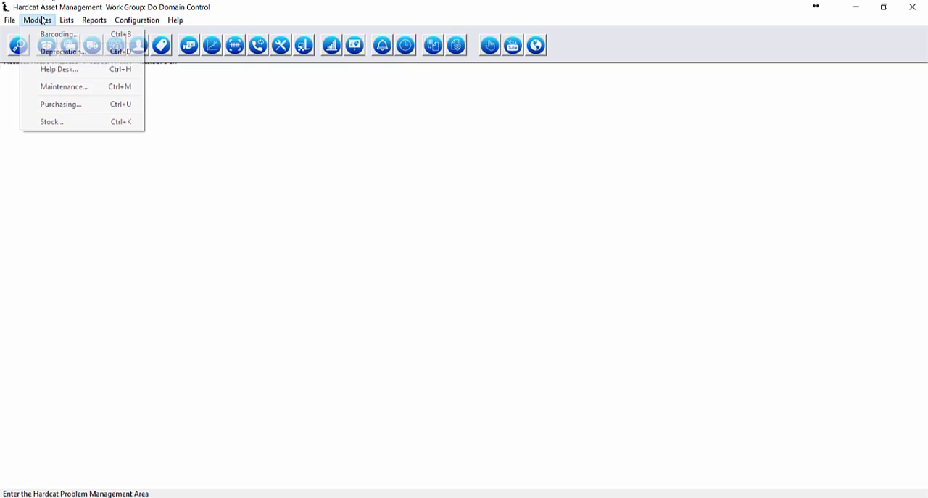
{"action": "left_click", "coordinate": [48, 104]}
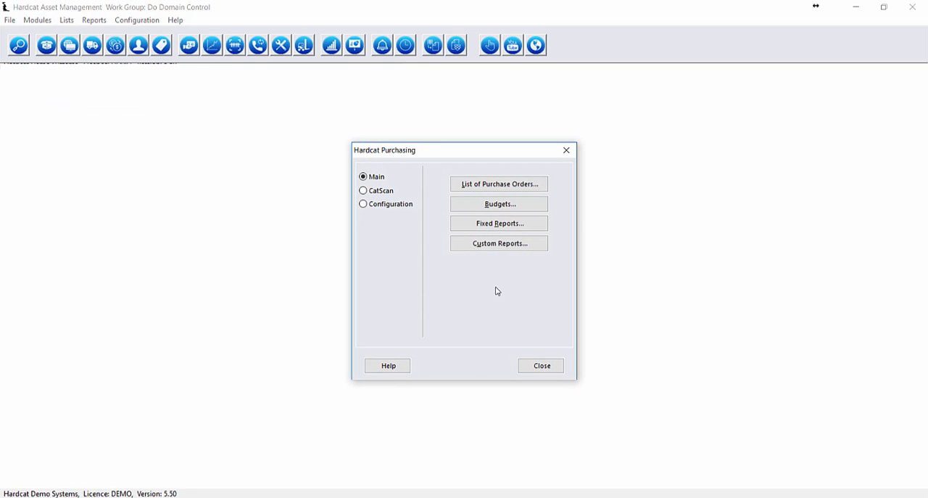
{"action": "left_click", "coordinate": [535, 209]}
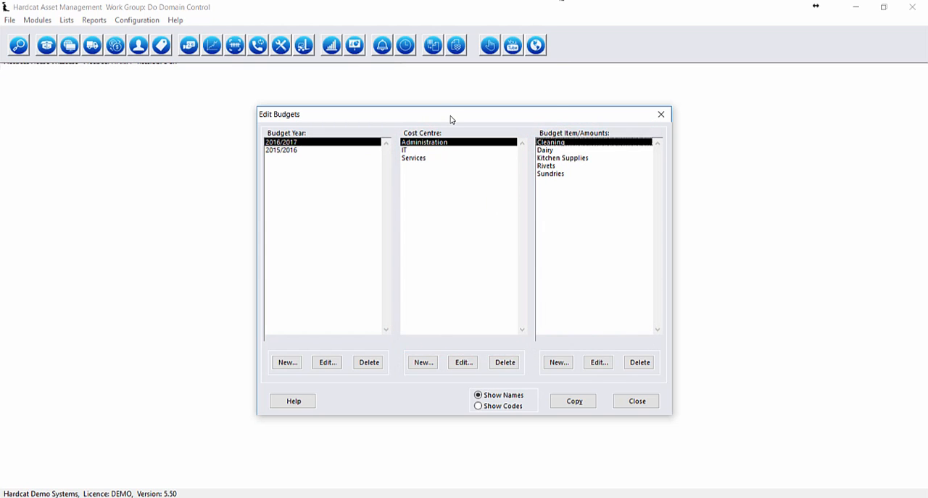
{"action": "double_click", "coordinate": [563, 142]}
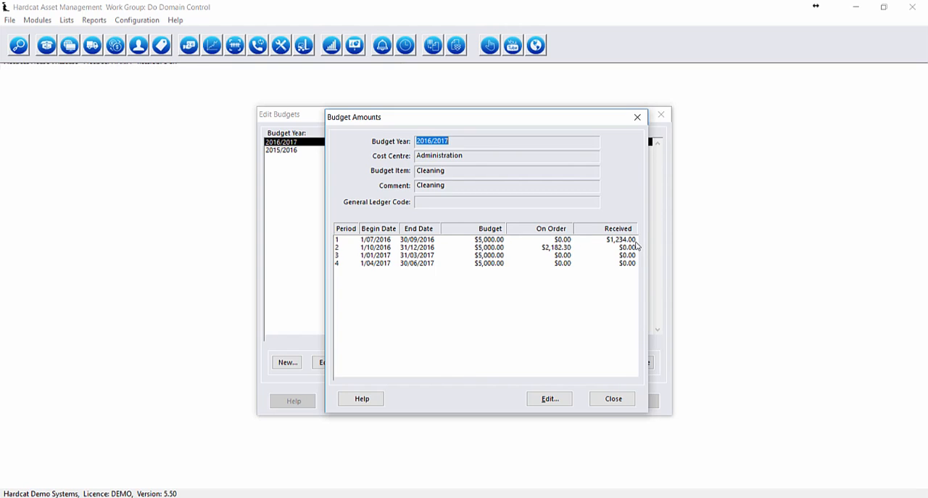
{"action": "left_click", "coordinate": [613, 398]}
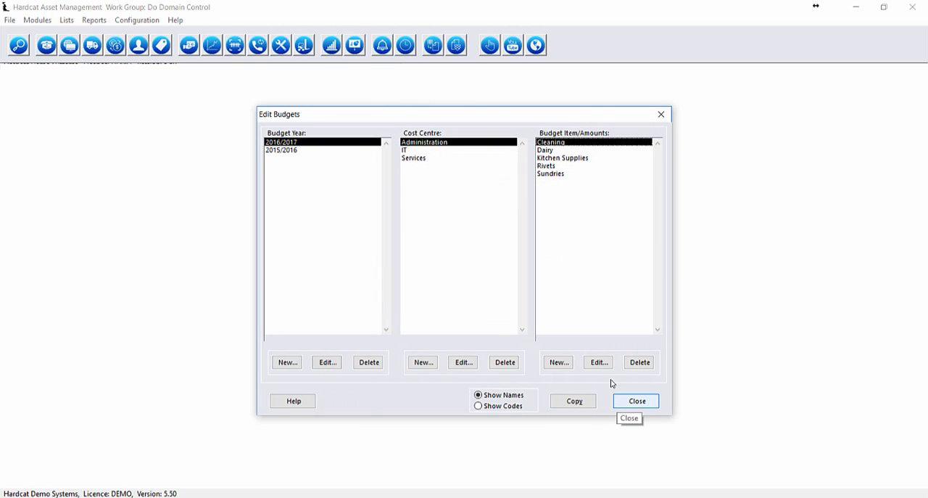
Copy the 2016/2017 budget to a new budget year, including its cost centres, items and values for each budget item.
{"action": "left_click", "coordinate": [576, 406]}
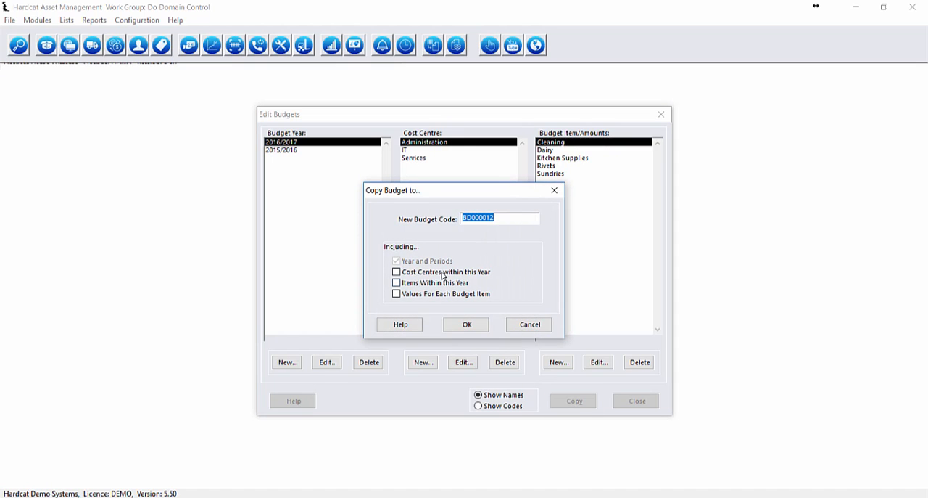
{"action": "left_click", "coordinate": [439, 274]}
{"action": "left_click", "coordinate": [443, 285]}
{"action": "left_click", "coordinate": [441, 294]}
{"action": "left_click", "coordinate": [465, 325]}
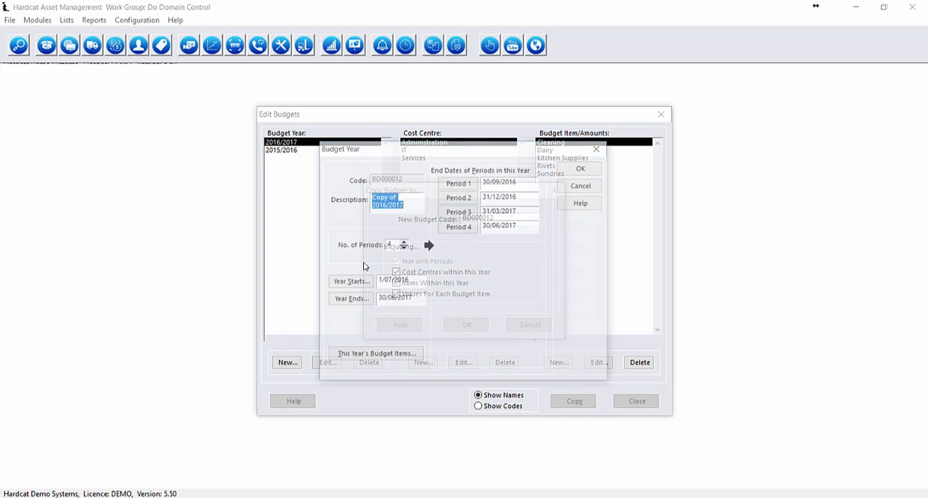
Describe the copied budget year as 2017/2018, starting 1/07/2017 and ending 30/06/2018.
{"action": "left_click", "coordinate": [308, 164]}
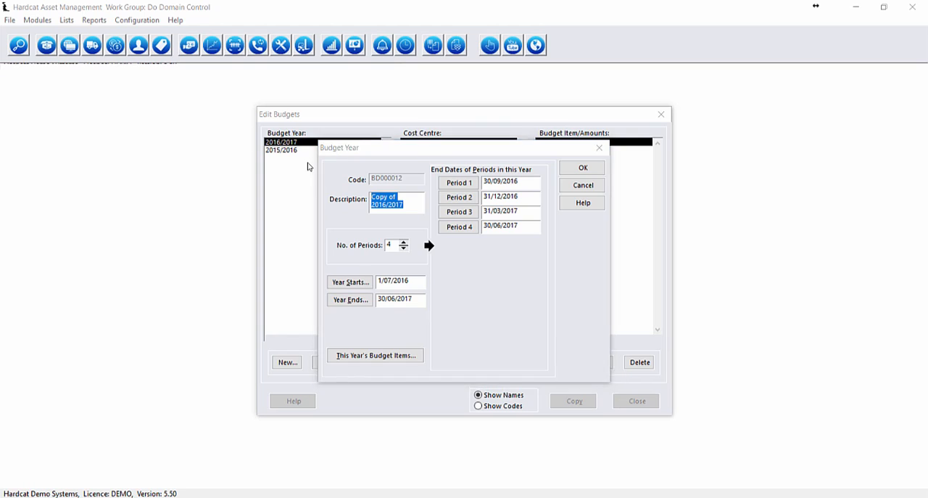
{"action": "type", "text": "2017/2018"}
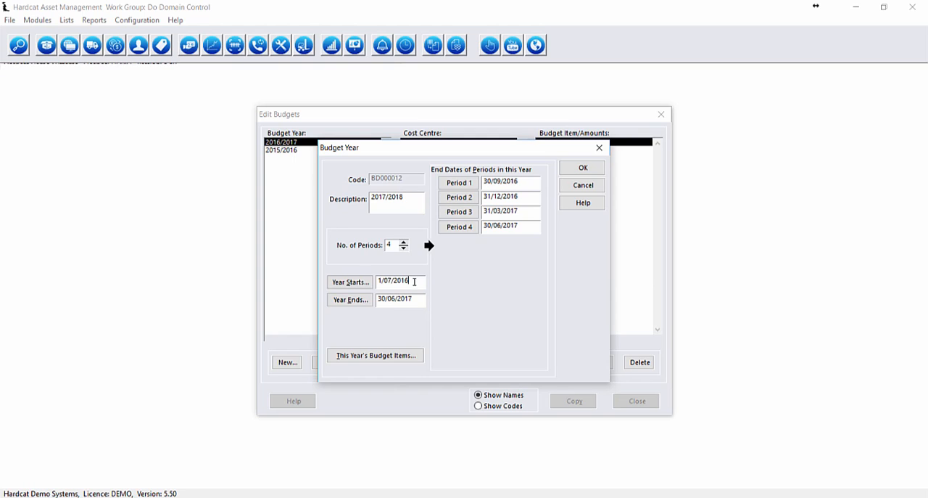
{"action": "type", "text": "7"}
{"action": "left_click_drag", "start_coordinate": [417, 302], "coordinate": [408, 301]}
{"action": "type", "text": "8"}
Set the four period end dates to 30/09/2017, 31/12/2017, 31/03/2018 and 30/06/2018.
{"action": "mouse_move", "coordinate": [516, 182]}
{"action": "left_mouse_down"}
{"action": "mouse_move", "coordinate": [524, 183]}
{"action": "mouse_move", "coordinate": [511, 197]}
{"action": "left_mouse_up"}
{"action": "type", "text": "7"}
{"action": "key", "text": "Tab"}
{"action": "type", "text": "7/2018"}
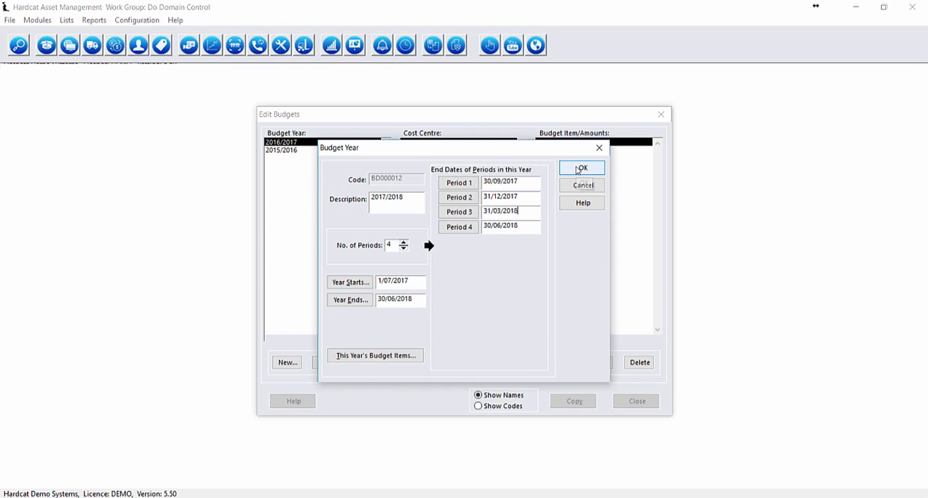
Review the list of budget items for the copied year and save the 2017/2018 budget year.
{"action": "left_click", "coordinate": [382, 356]}
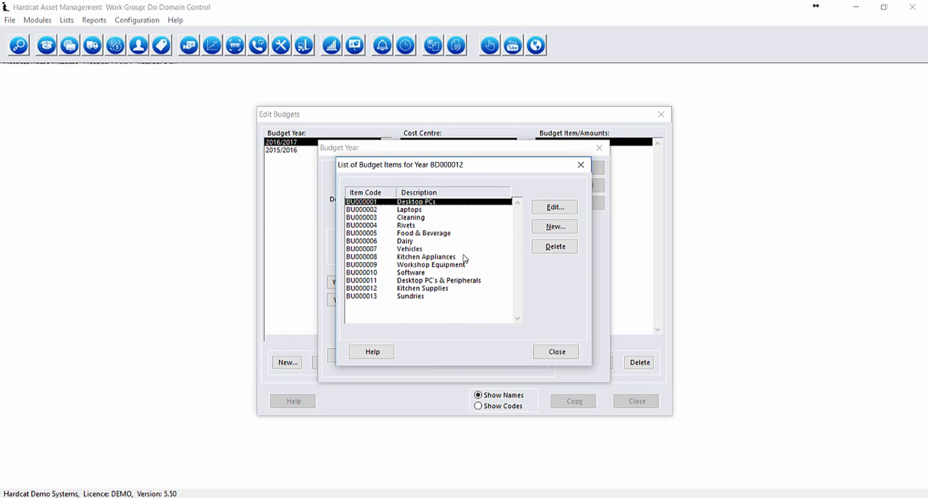
{"action": "left_click", "coordinate": [555, 351]}
{"action": "key", "text": "Return"}
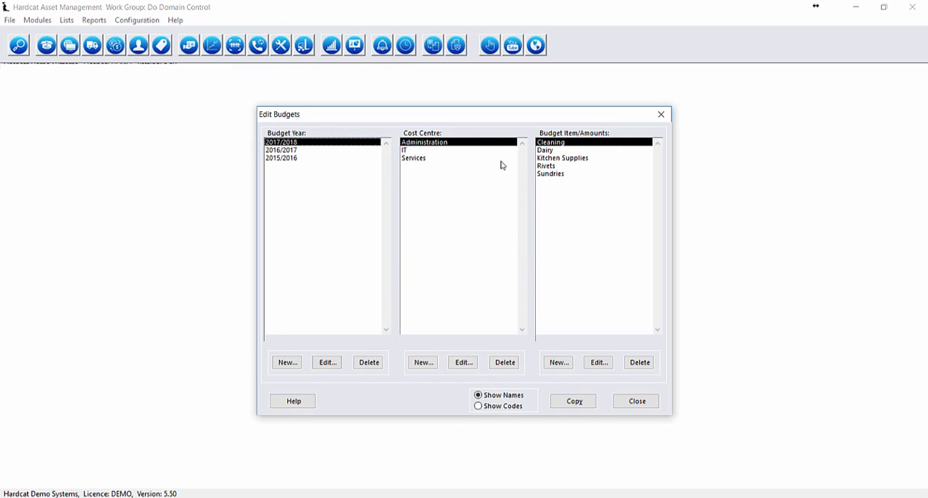
View the 2017/2018 budget amounts for Cleaning under Administration, and close the budgets.
{"action": "double_click", "coordinate": [570, 142]}
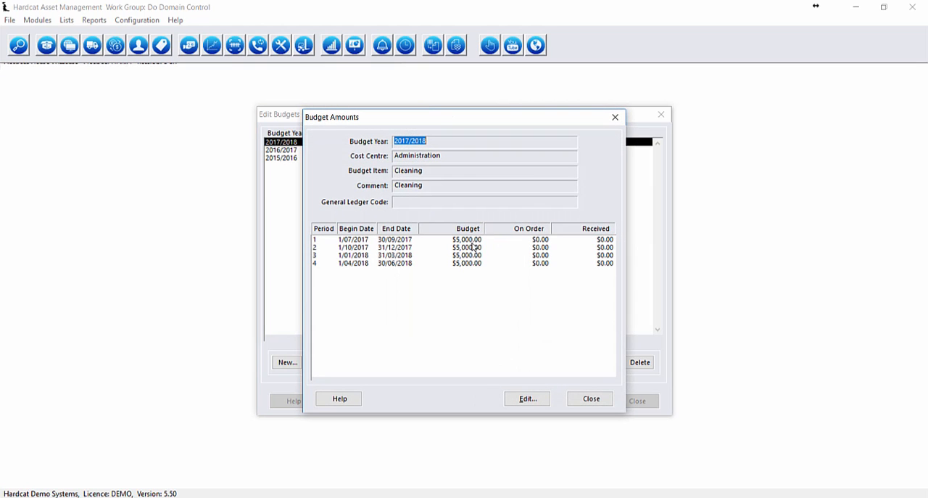
{"action": "left_click", "coordinate": [592, 403]}
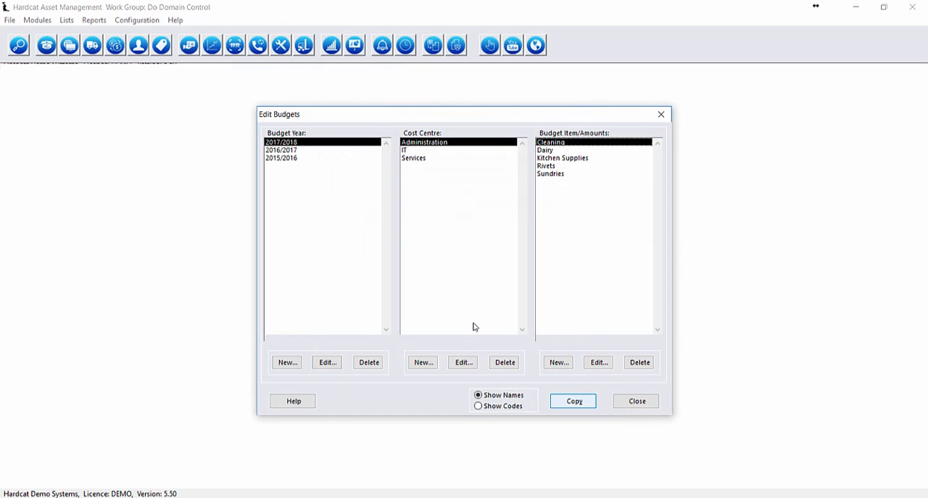
{"action": "left_click", "coordinate": [638, 405]}
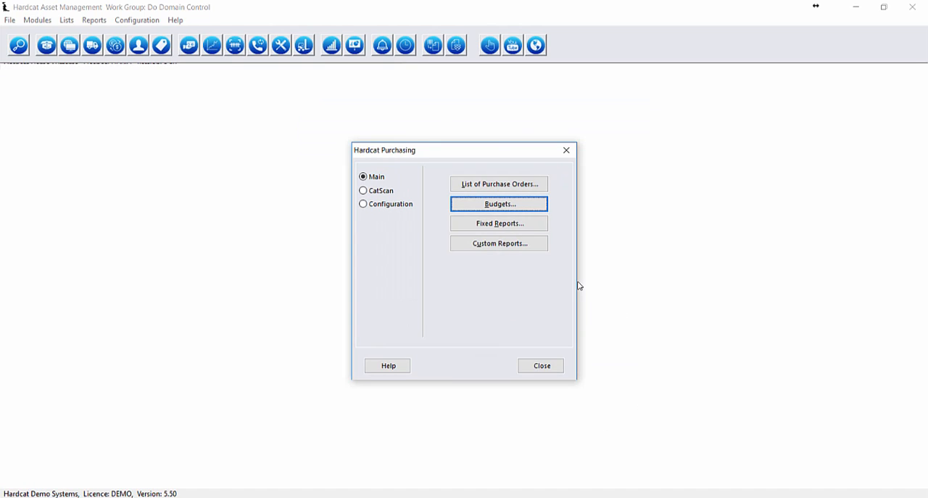
View the fixed purchasing report Budget Year by Cost Centres for budget year 2016/2017, and close the report.
{"action": "left_click", "coordinate": [534, 230]}
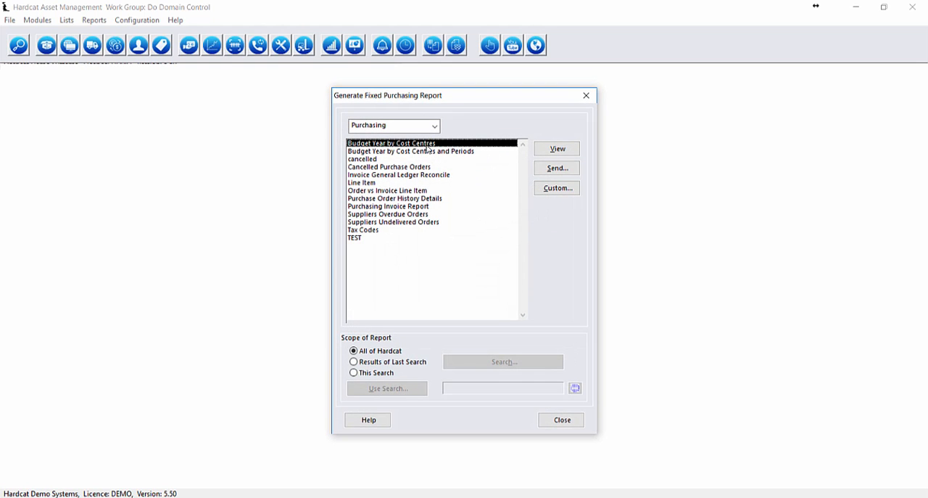
{"action": "left_click", "coordinate": [424, 153]}
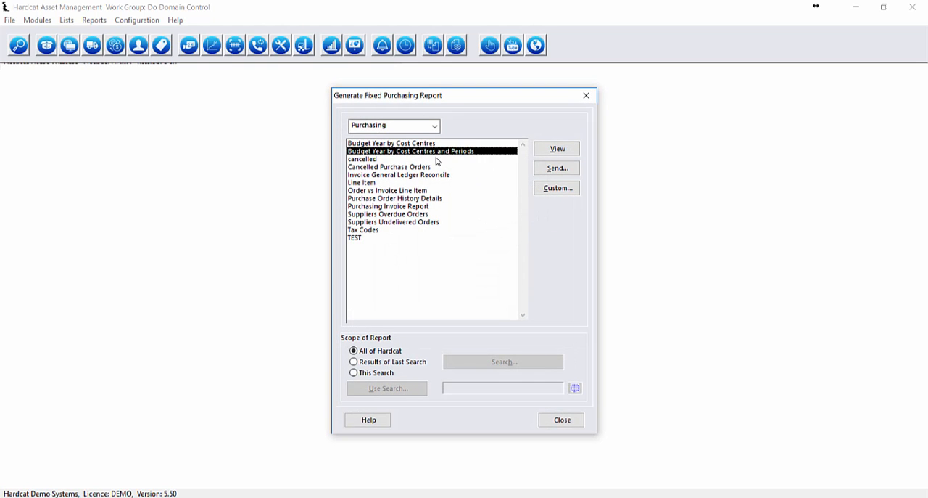
{"action": "left_click", "coordinate": [430, 144]}
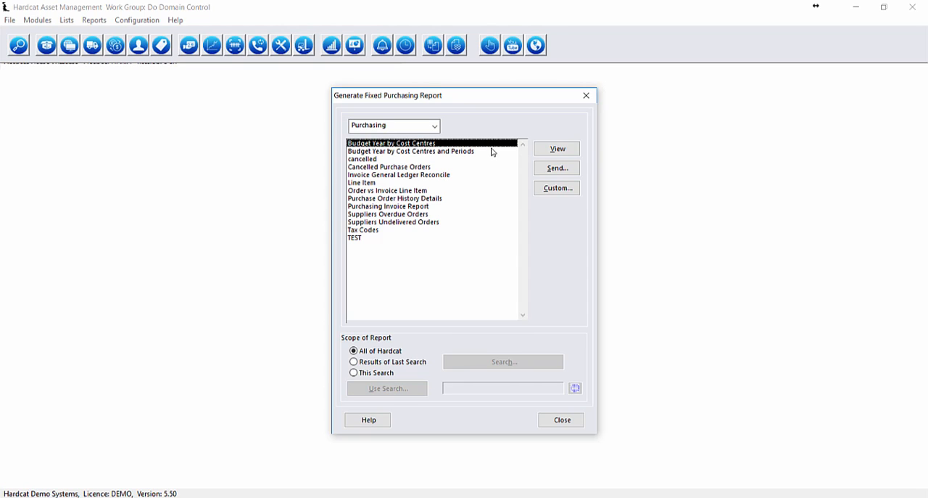
{"action": "left_click", "coordinate": [568, 151]}
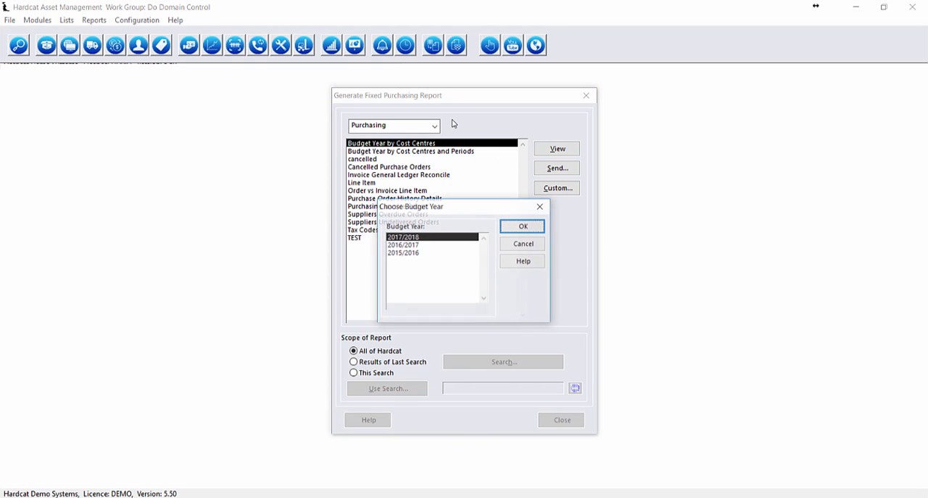
{"action": "left_click", "coordinate": [420, 248]}
{"action": "left_click", "coordinate": [524, 226]}
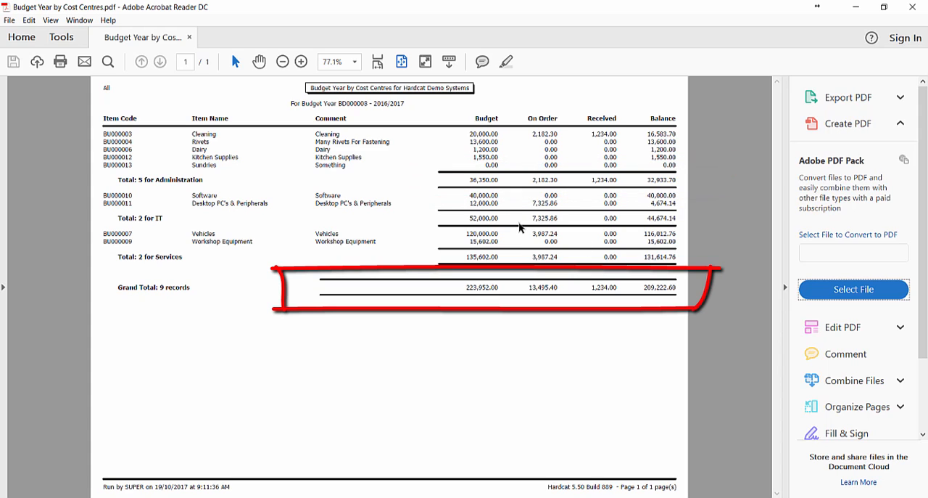
{"action": "left_click", "coordinate": [924, 9]}
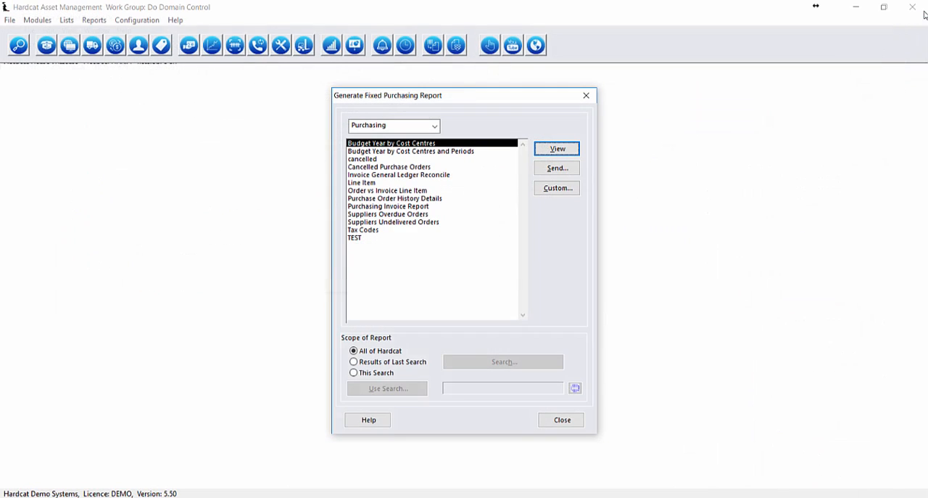
View the fixed report Budget Year by Cost Centres and Periods for budget year 2016/2017.
{"action": "key", "text": "Down"}
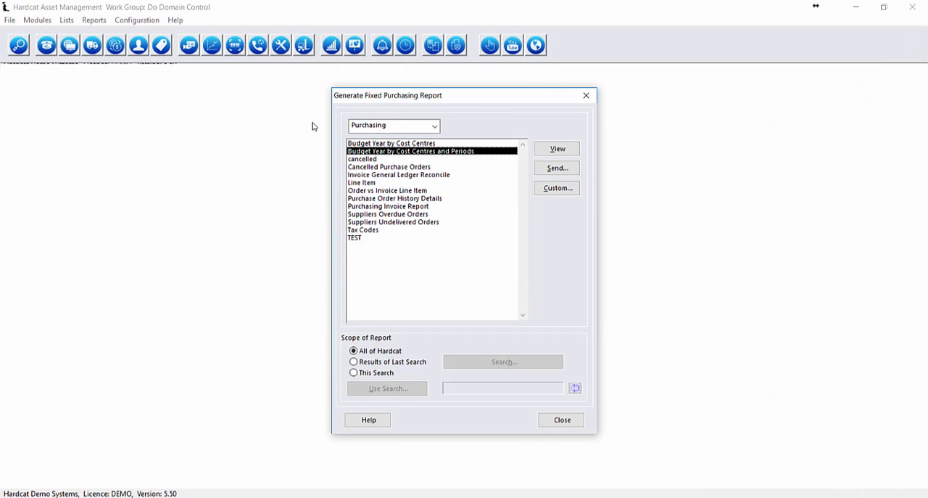
{"action": "left_click", "coordinate": [446, 148]}
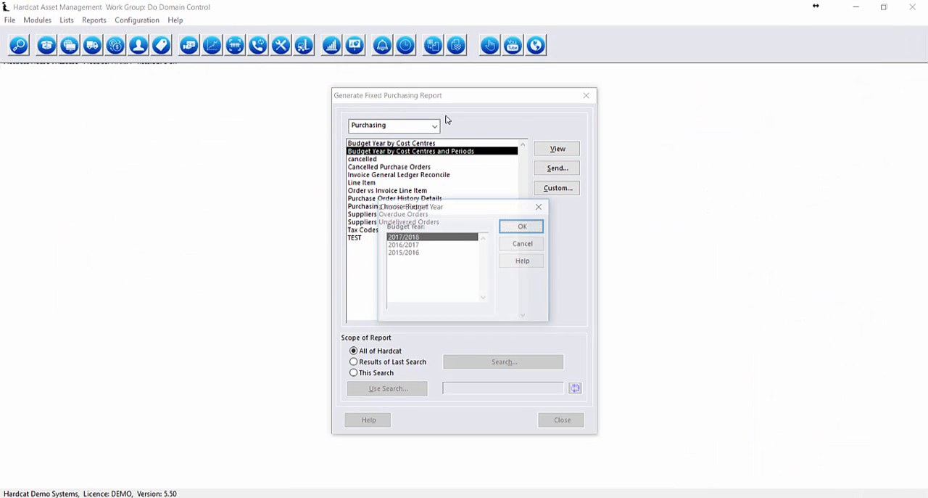
{"action": "left_click", "coordinate": [427, 245]}
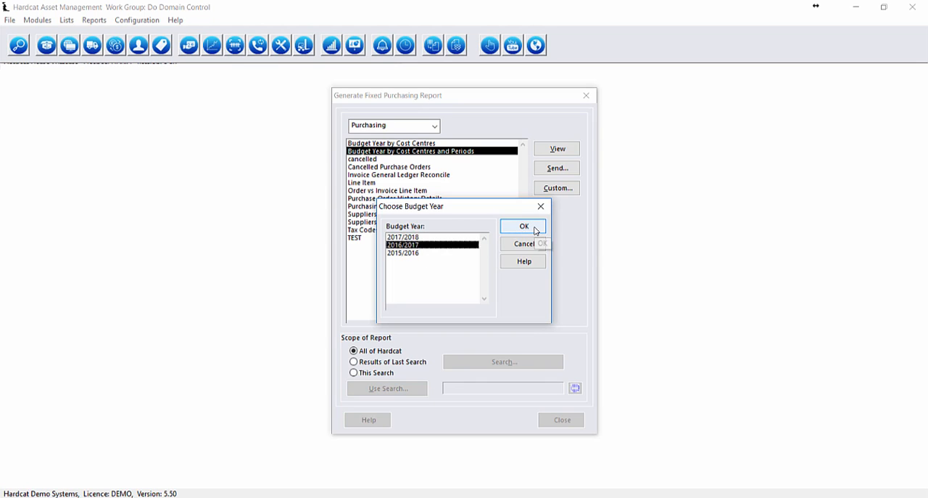
{"action": "left_click", "coordinate": [534, 229]}
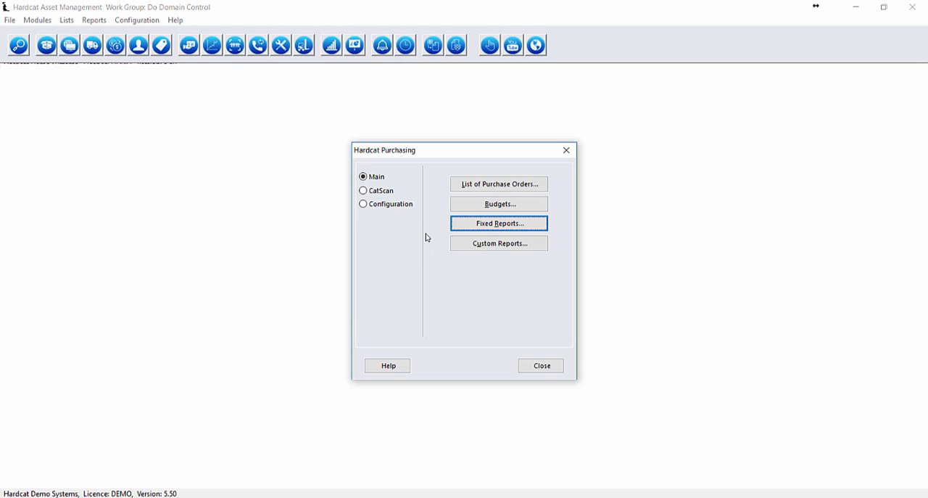
From the purchase orders list, open the unconfirmed Main Transport order and the budget assignments of its Vehicle Service item.
{"action": "left_click", "coordinate": [477, 185]}
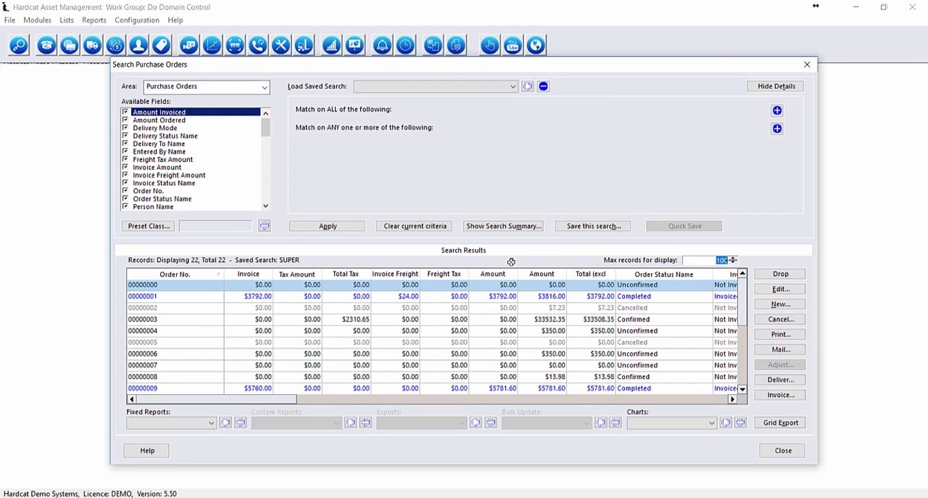
{"action": "double_click", "coordinate": [644, 330]}
{"action": "double_click", "coordinate": [476, 215]}
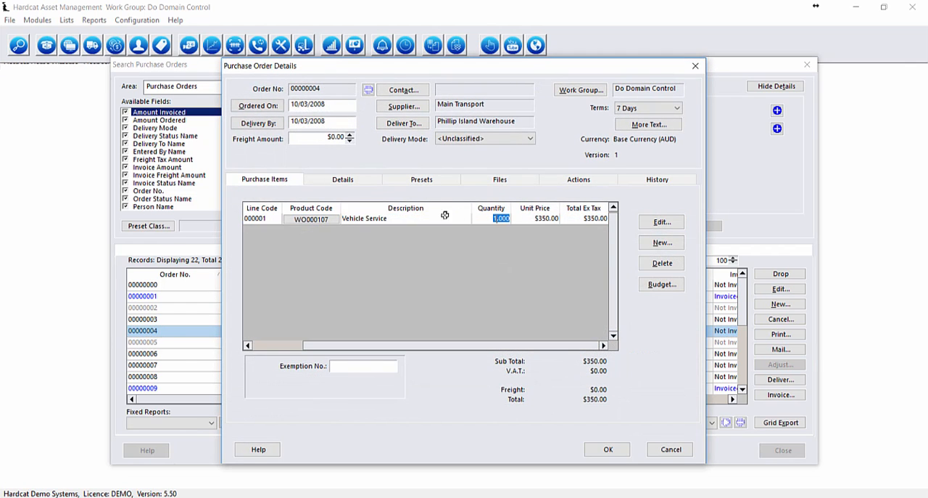
{"action": "left_click", "coordinate": [663, 284]}
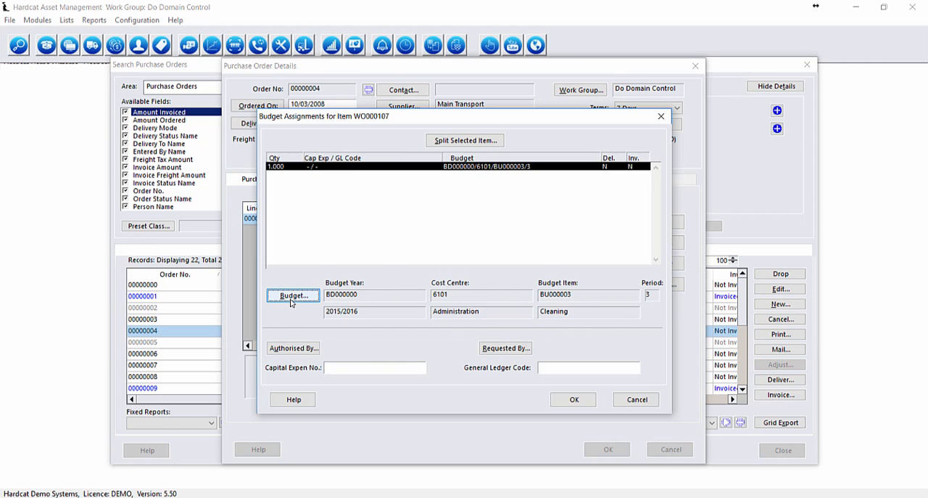
Assign the item to the Vehicles budget item under the Services cost centre for 2015/2016, period 3, and save the purchase order.
{"action": "left_click", "coordinate": [291, 300]}
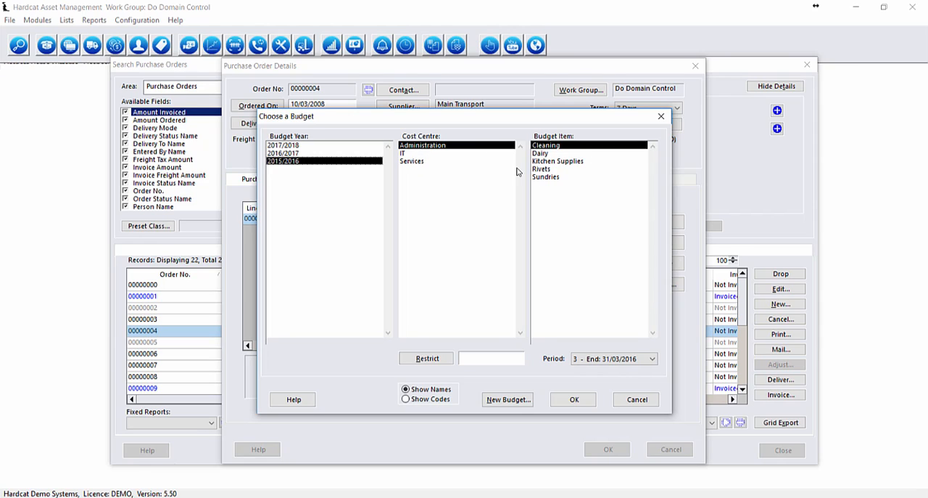
{"action": "left_click", "coordinate": [418, 161]}
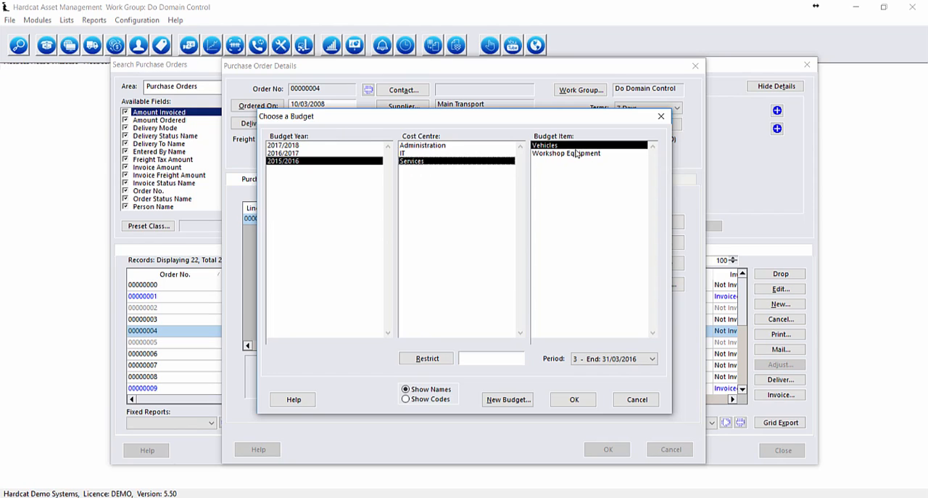
{"action": "left_click", "coordinate": [584, 399]}
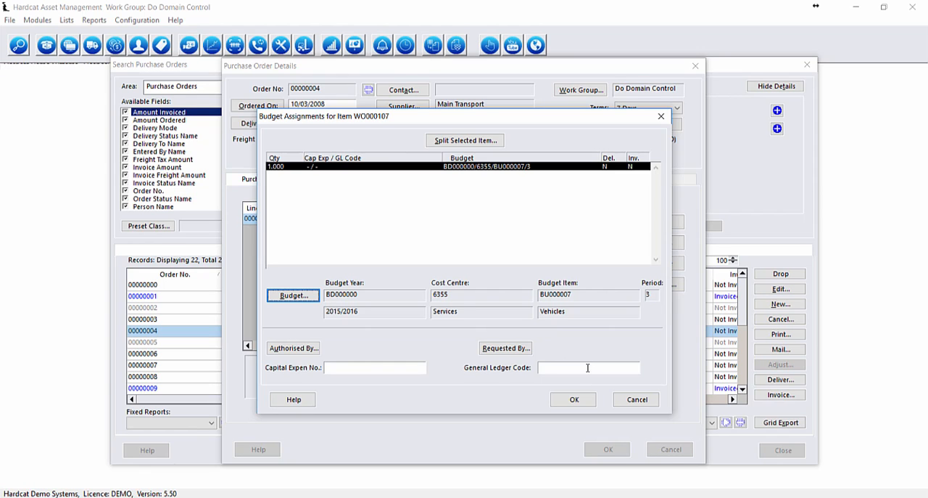
{"action": "left_click", "coordinate": [586, 401]}
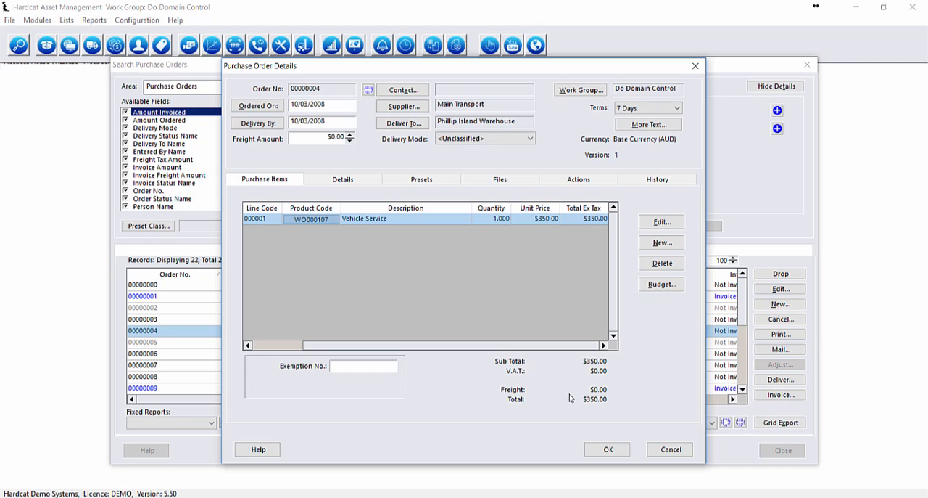
{"action": "left_click", "coordinate": [609, 450]}
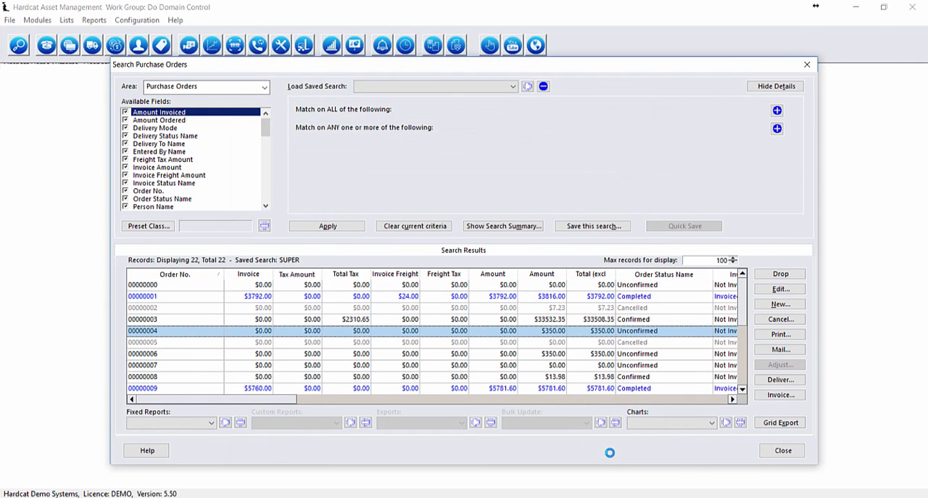